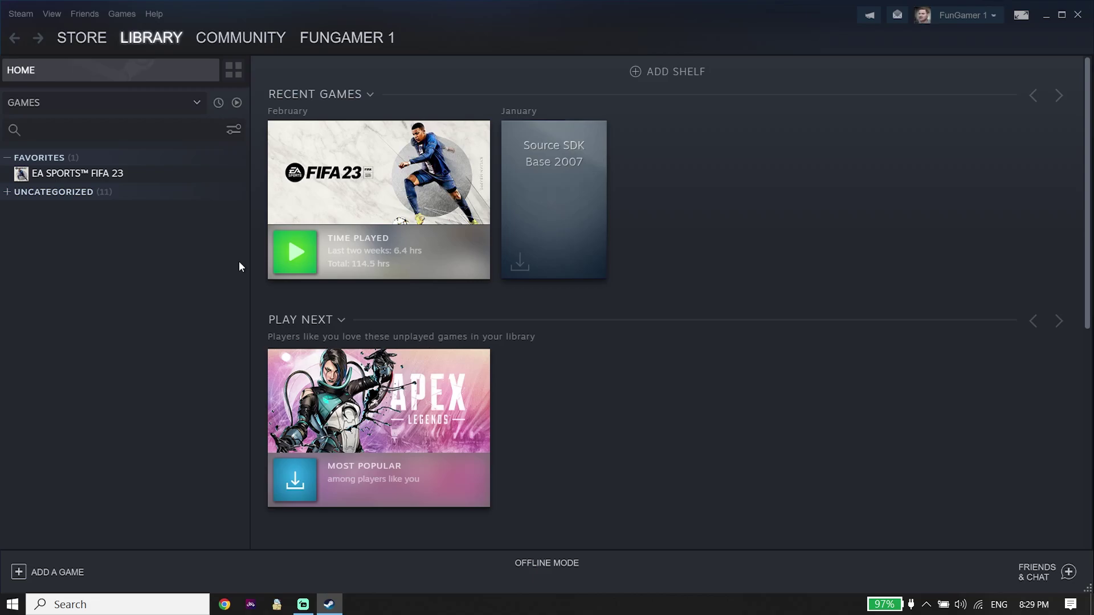
Step: Open the installation folder of EA SPORTS FIFA 23 through the game's local files properties
{"action": "right_click", "coordinate": [114, 177]}
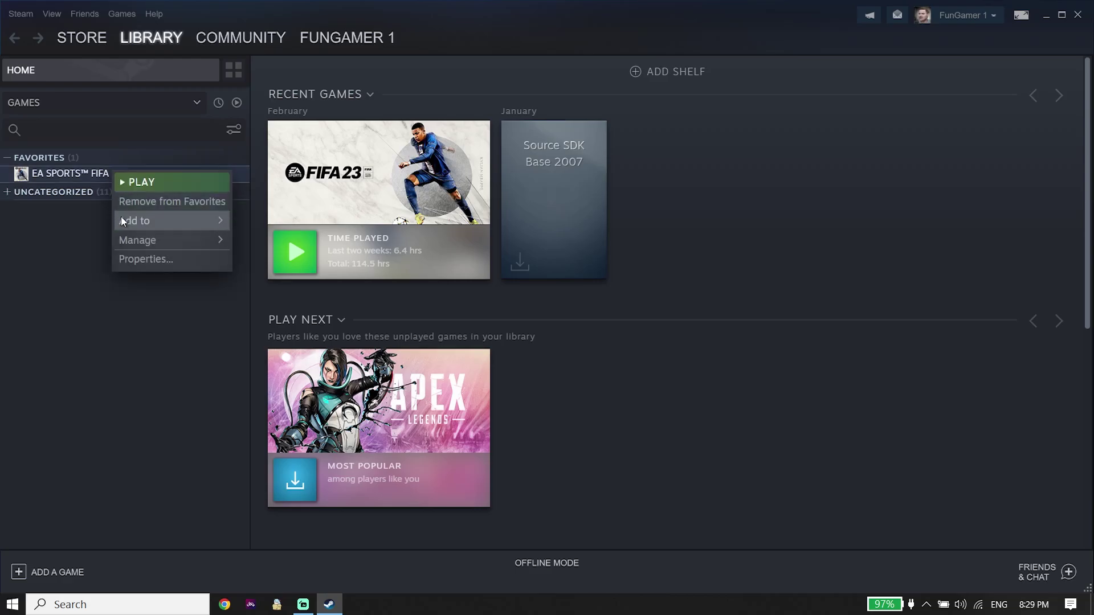
{"action": "left_click", "coordinate": [136, 259]}
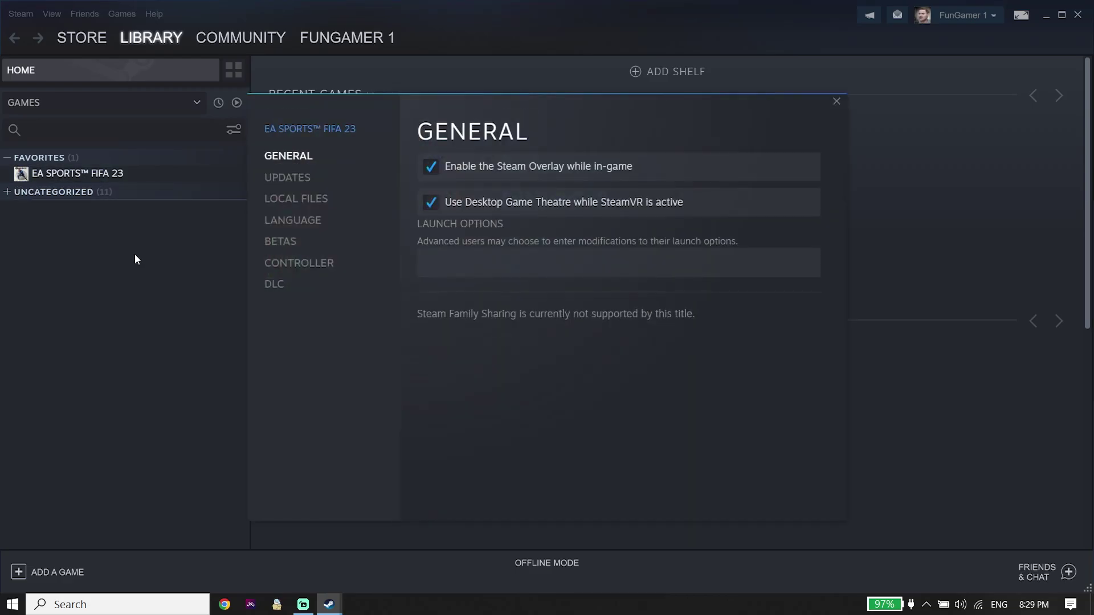
{"action": "left_click", "coordinate": [275, 201]}
{"action": "left_click", "coordinate": [661, 174]}
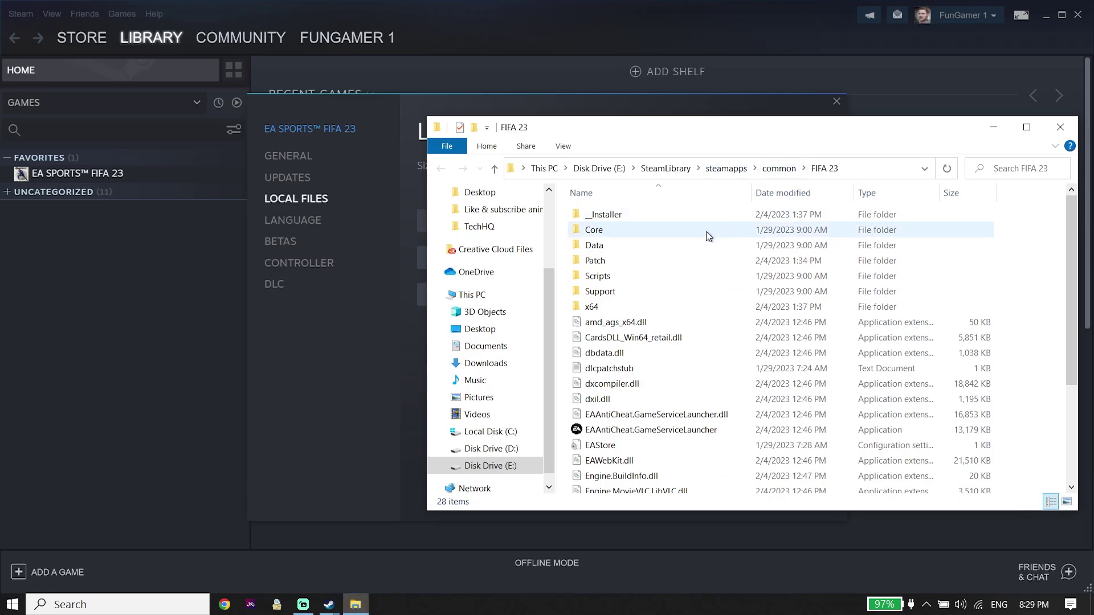
Step: Run EAAntiCheat.Installer as administrator from the EAAntiCheat folder inside __Installer
{"action": "double_click", "coordinate": [622, 215]}
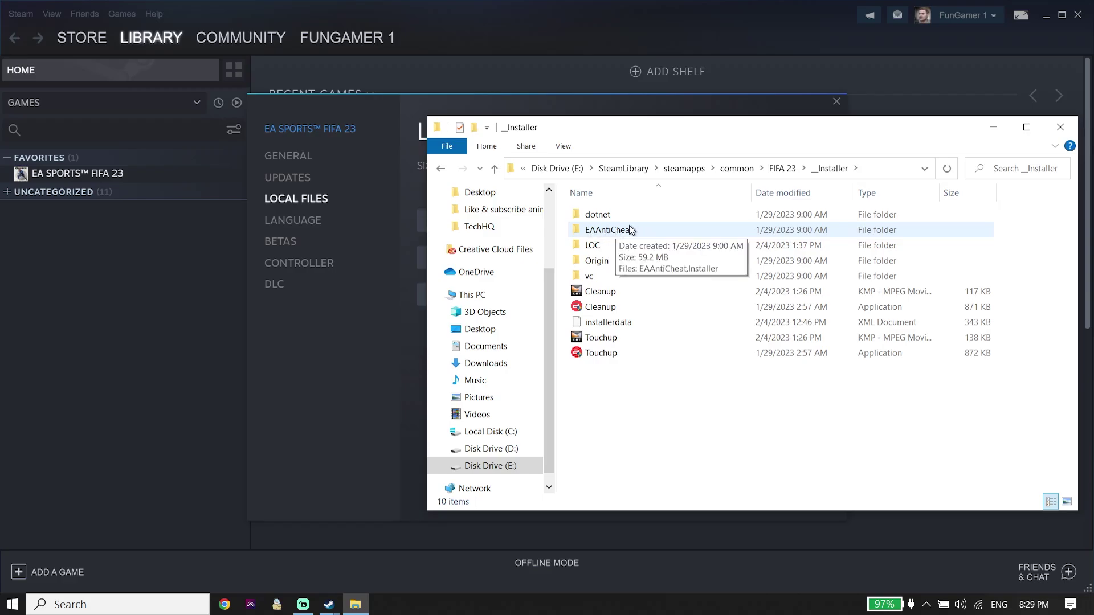
{"action": "double_click", "coordinate": [631, 230]}
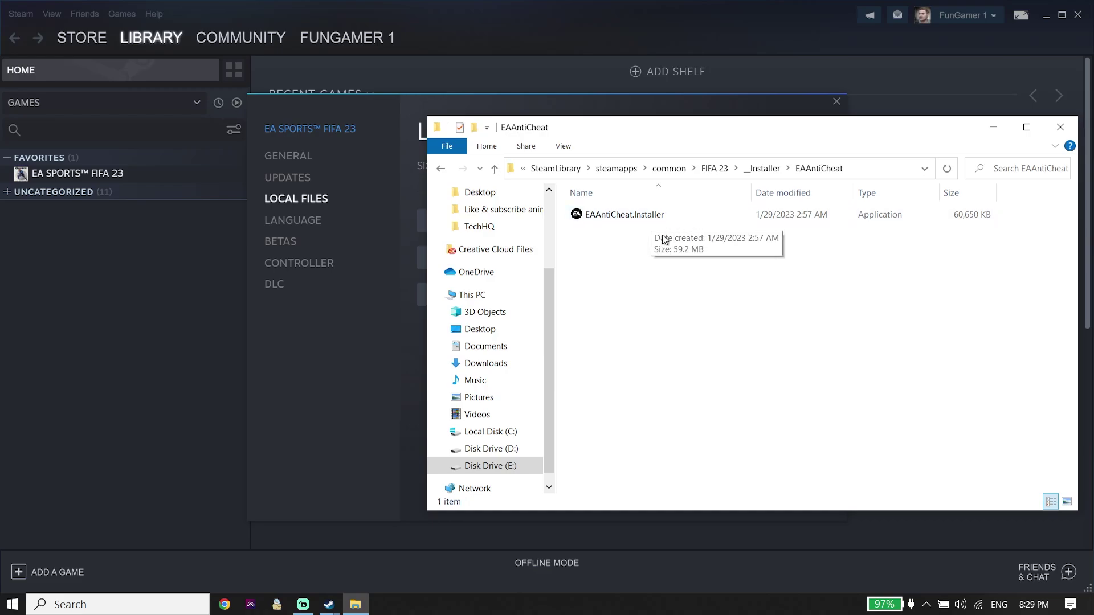
{"action": "left_click", "coordinate": [663, 216]}
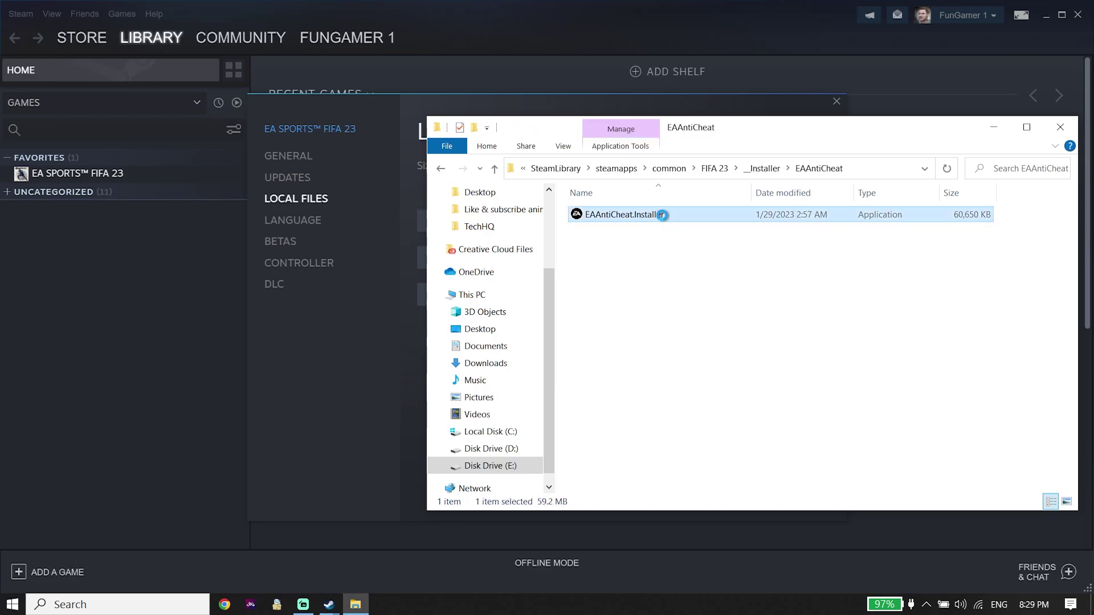
{"action": "right_click", "coordinate": [662, 216]}
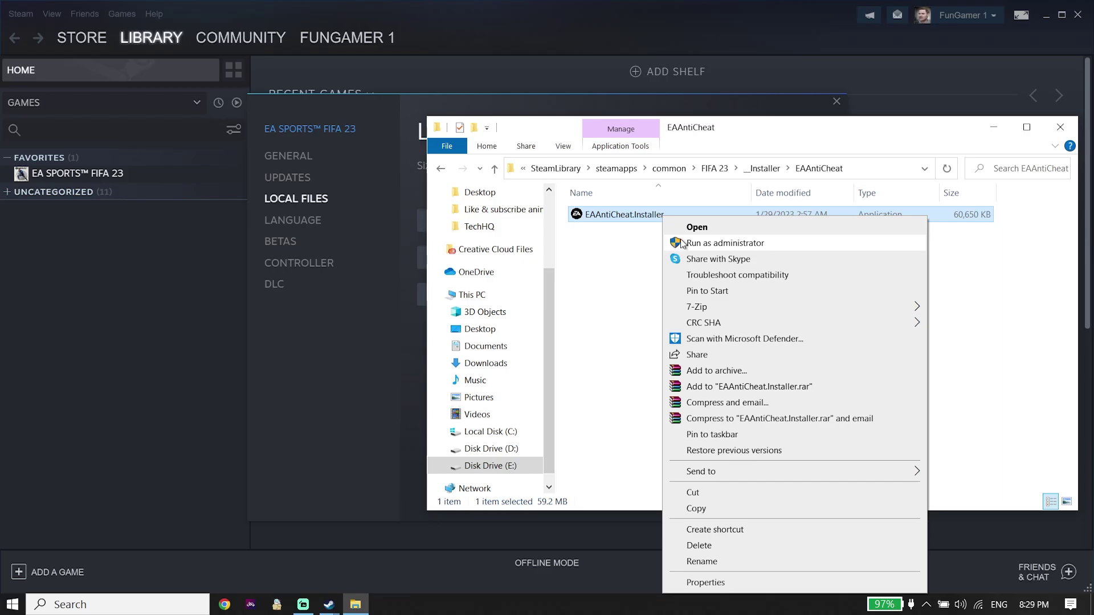
{"action": "left_click", "coordinate": [681, 240]}
Step: Uninstall and reinstall EA AntiCheat for FIFA 23, then close the setup, folder and game properties
{"action": "left_click", "coordinate": [691, 173]}
{"action": "left_click", "coordinate": [449, 180]}
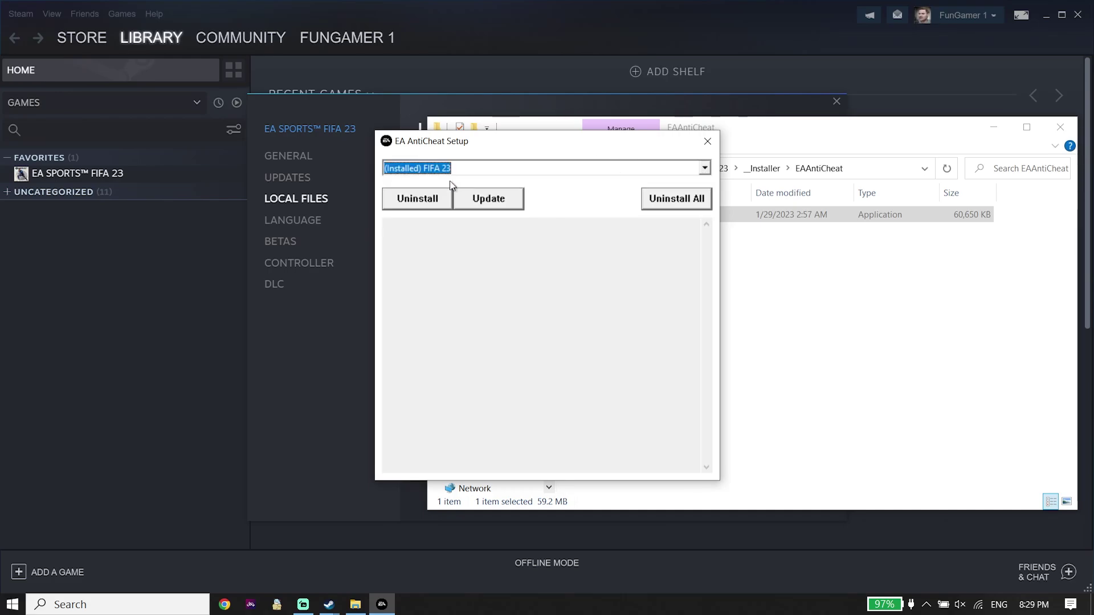
{"action": "left_click", "coordinate": [429, 200]}
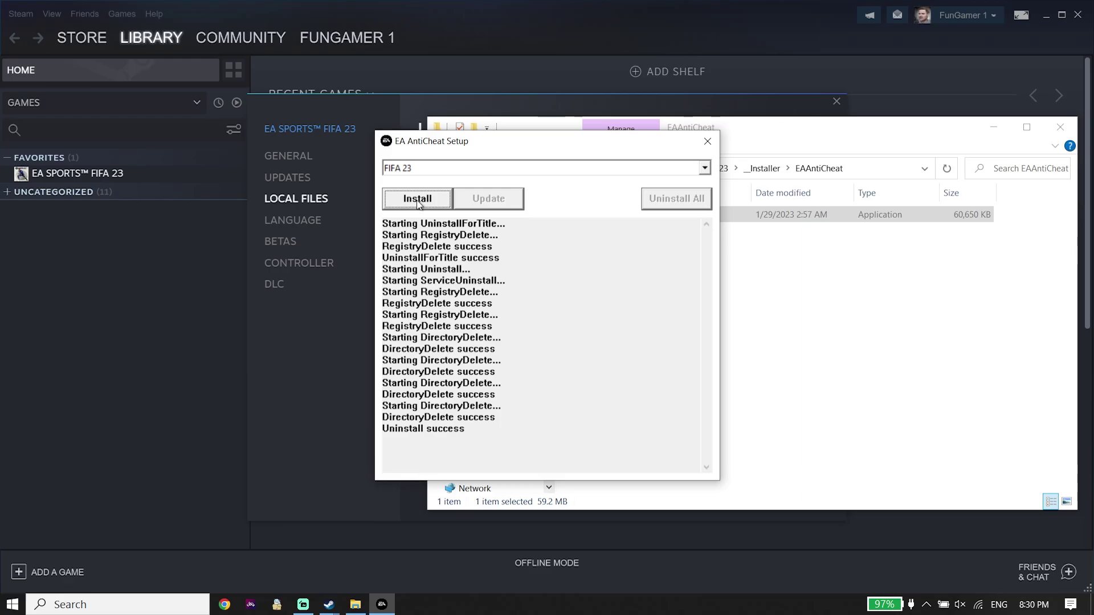
{"action": "left_click", "coordinate": [435, 202]}
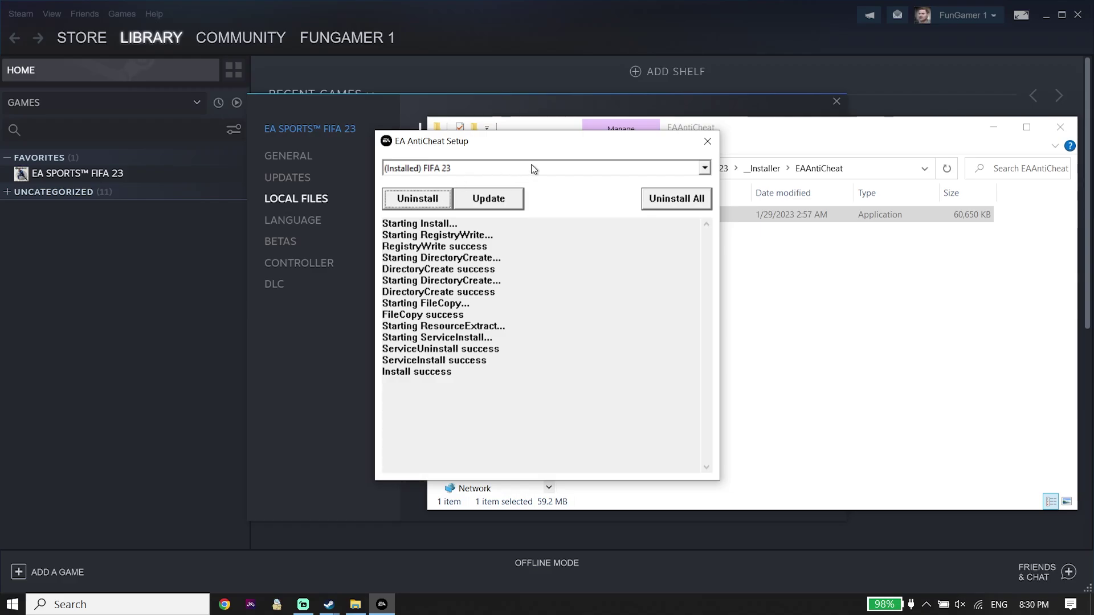
{"action": "left_click", "coordinate": [700, 143]}
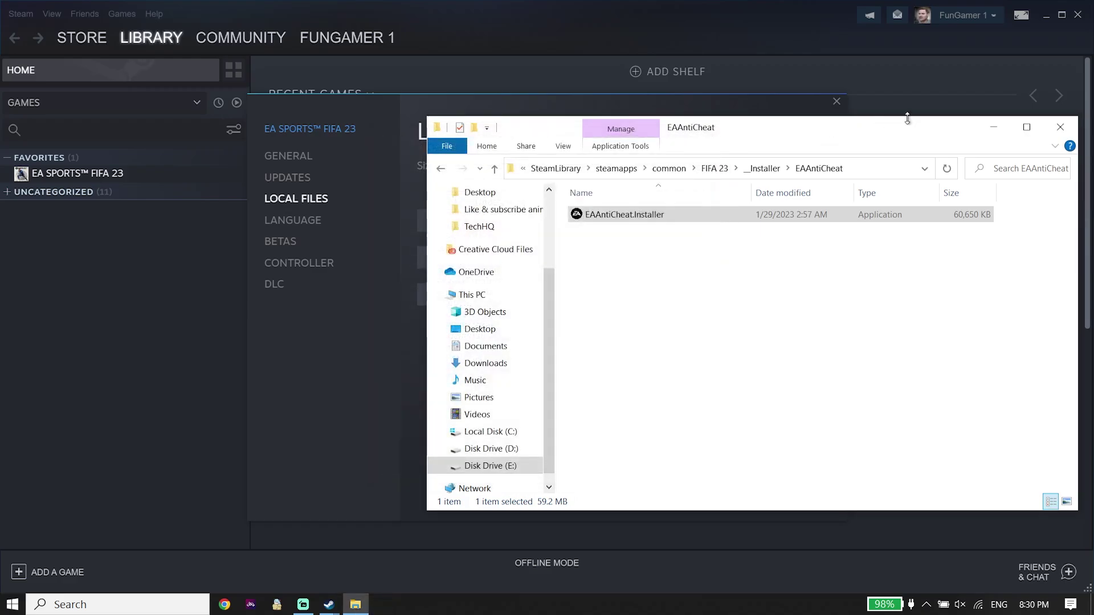
{"action": "left_click", "coordinate": [1060, 127]}
{"action": "left_click", "coordinate": [838, 101]}
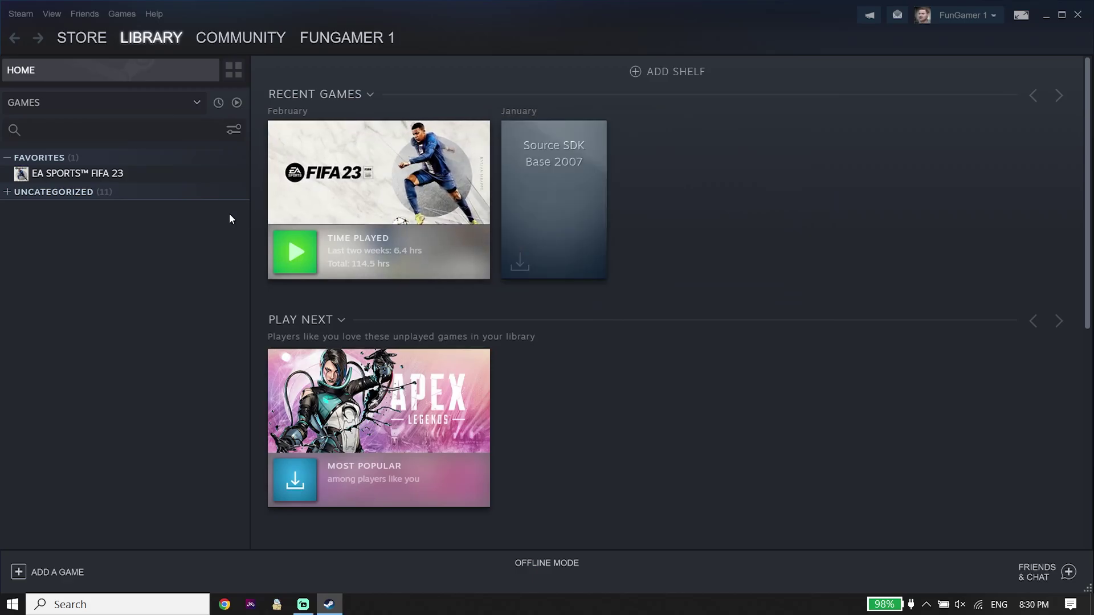
Step: Browse to FIFA 23's local files again and open the compatibility settings of the FIFA23 application
{"action": "right_click", "coordinate": [155, 173]}
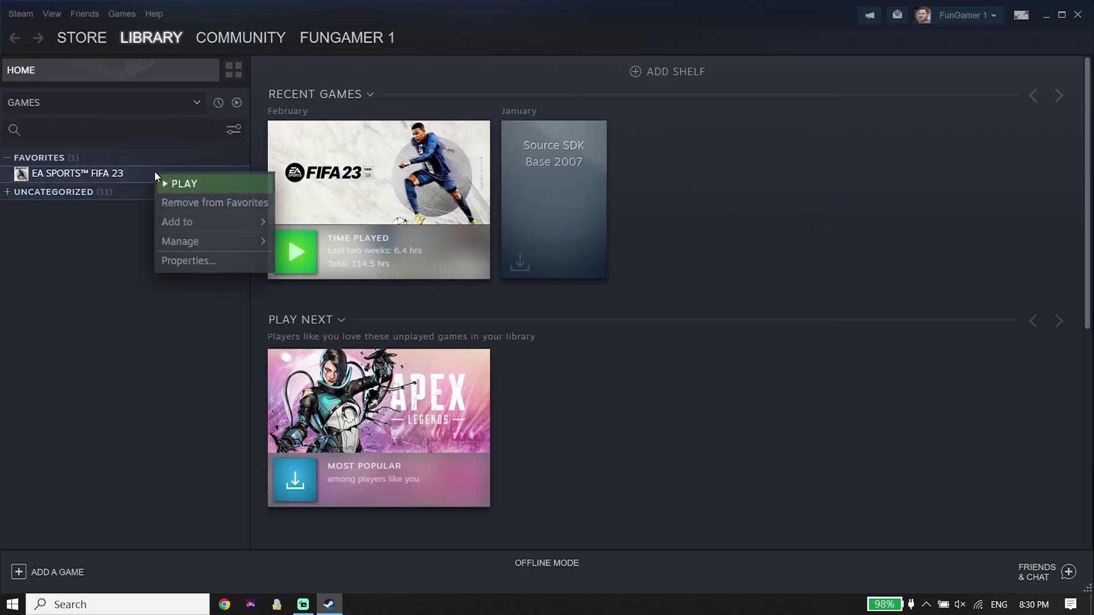
{"action": "left_click", "coordinate": [172, 256]}
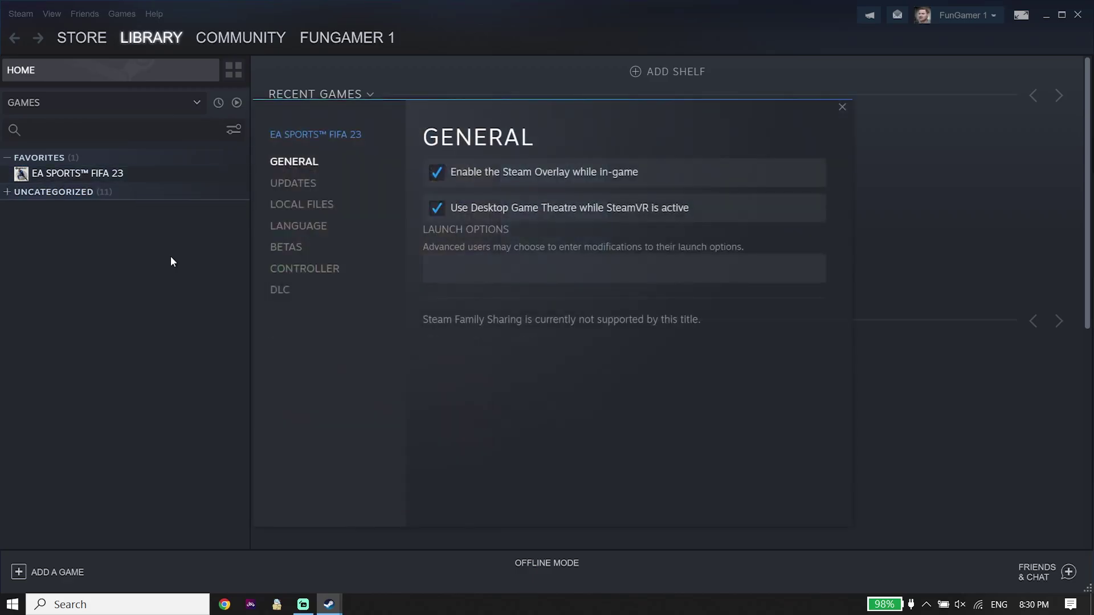
{"action": "left_click", "coordinate": [300, 204]}
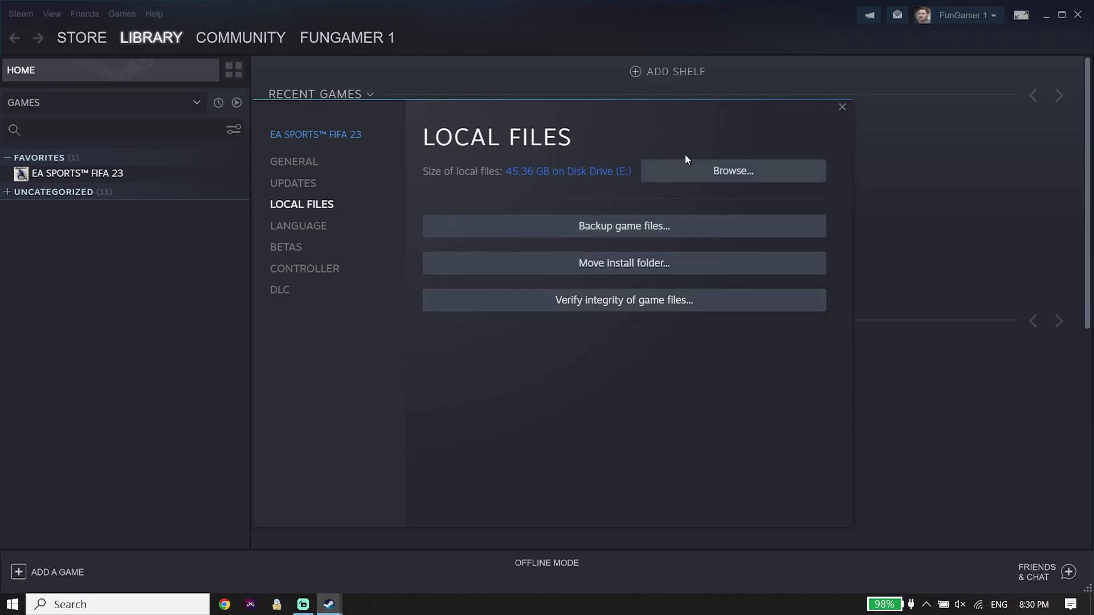
{"action": "left_click", "coordinate": [716, 174]}
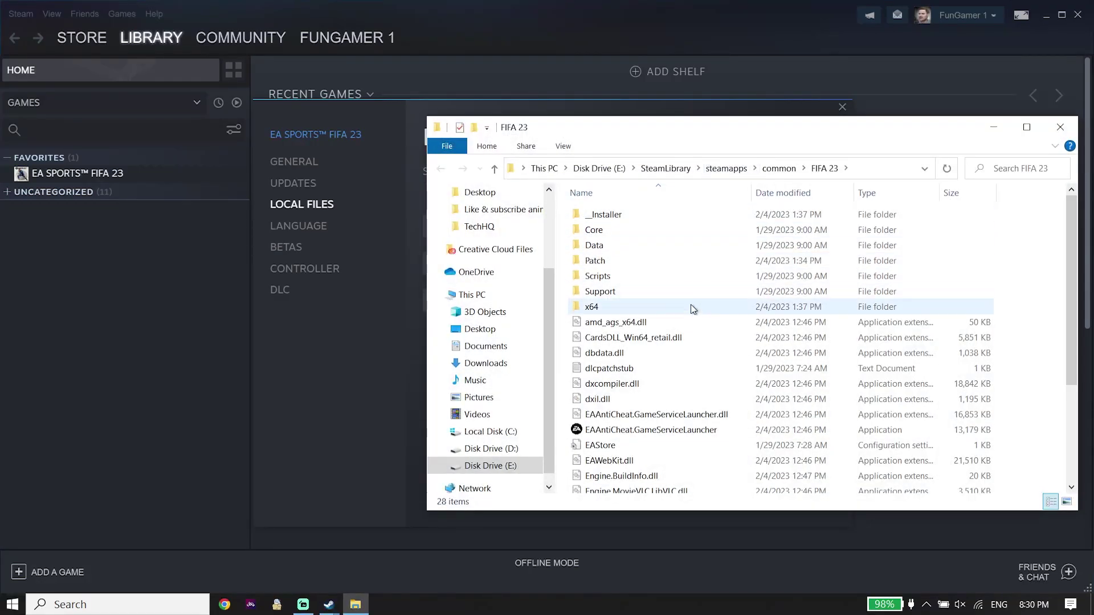
{"action": "scroll", "coordinate": [684, 330], "scroll_direction": "down", "scroll_amount": 3}
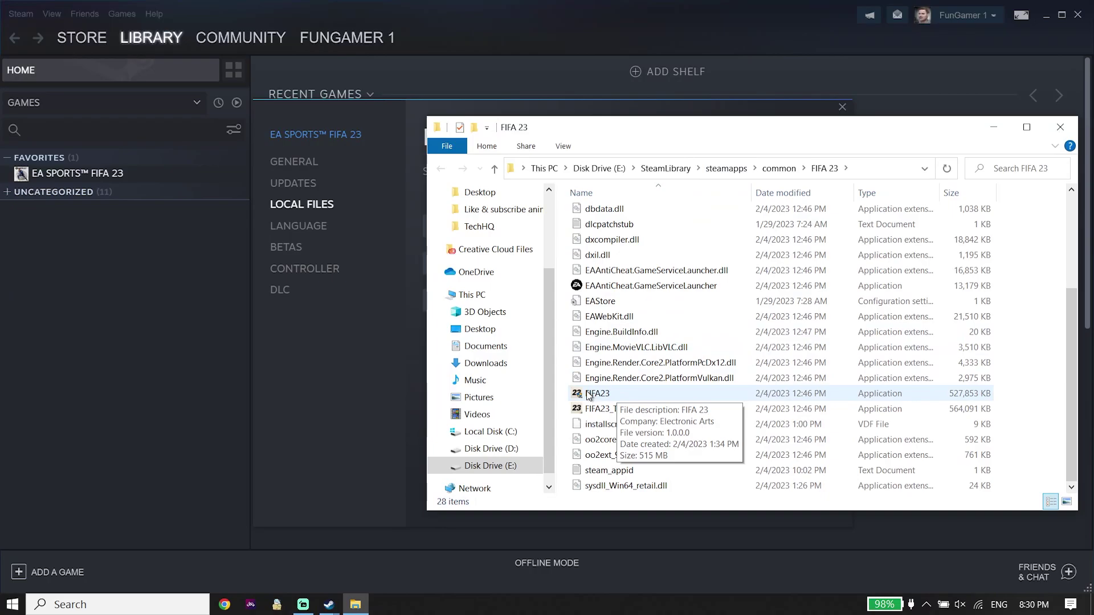
{"action": "left_click", "coordinate": [635, 397]}
{"action": "left_click", "coordinate": [635, 397]}
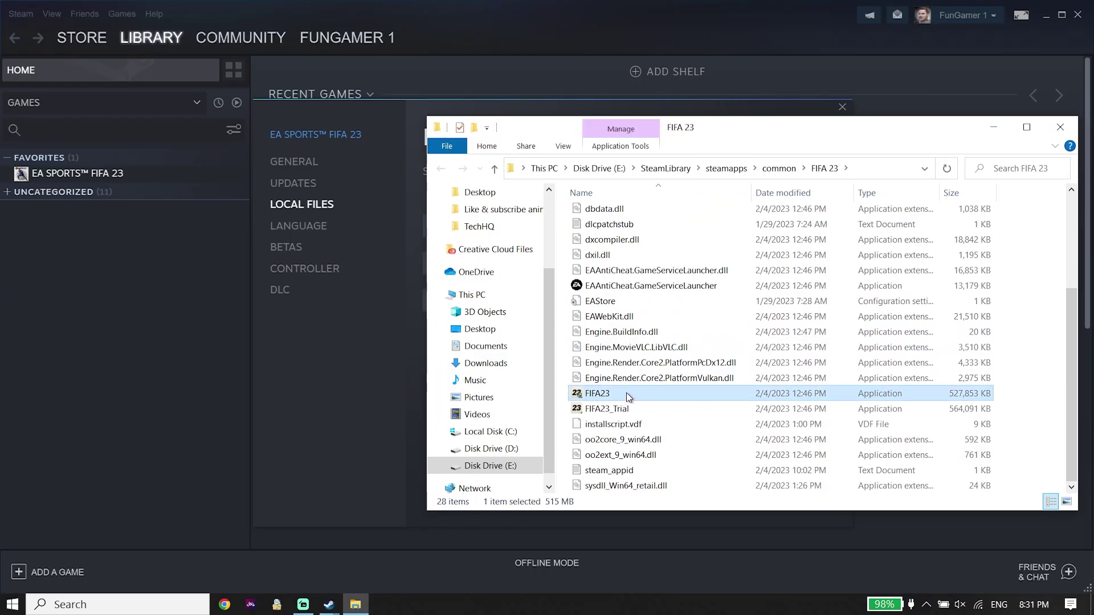
{"action": "right_click", "coordinate": [627, 392]}
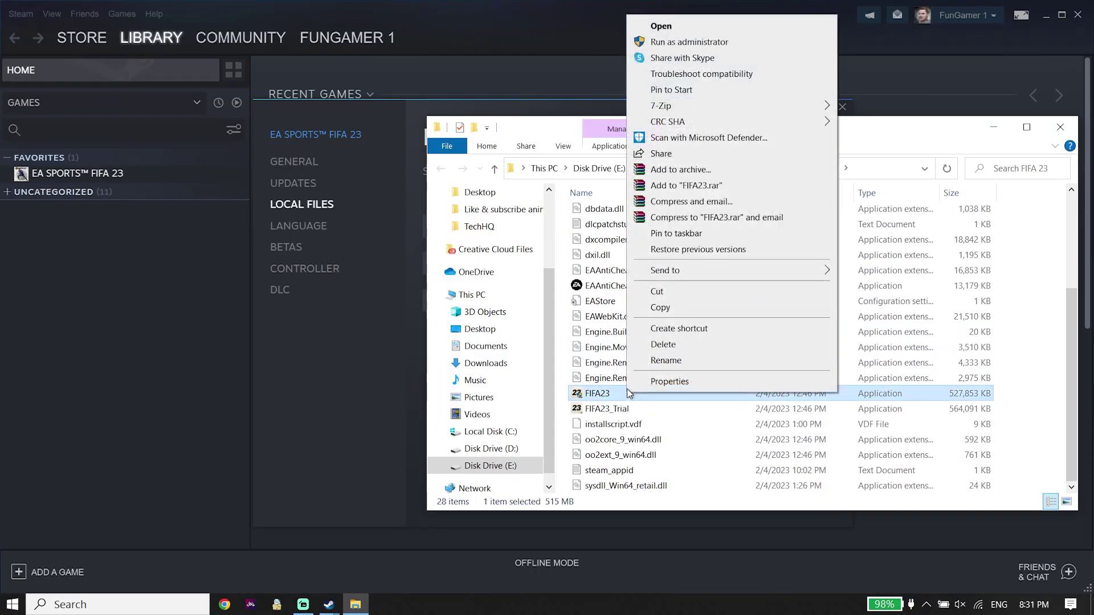
{"action": "left_click", "coordinate": [662, 382]}
{"action": "left_click", "coordinate": [761, 255]}
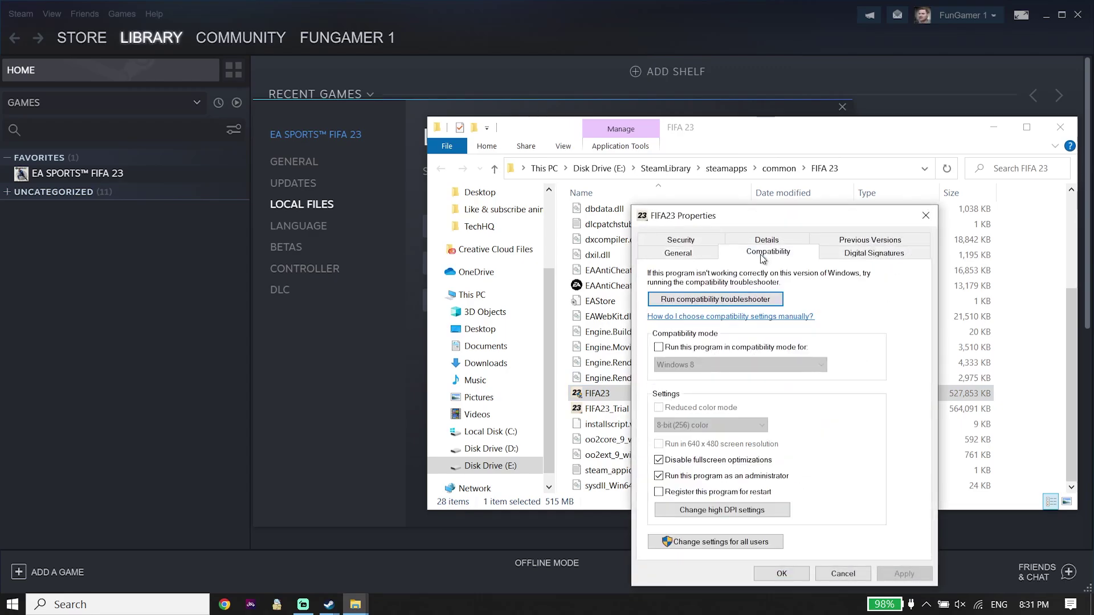
Step: Turn on Disable fullscreen optimizations and Run this program as an administrator for FIFA23, apply the settings, and close the open windows
{"action": "left_click", "coordinate": [659, 460]}
{"action": "left_click", "coordinate": [659, 476]}
{"action": "left_click", "coordinate": [660, 460]}
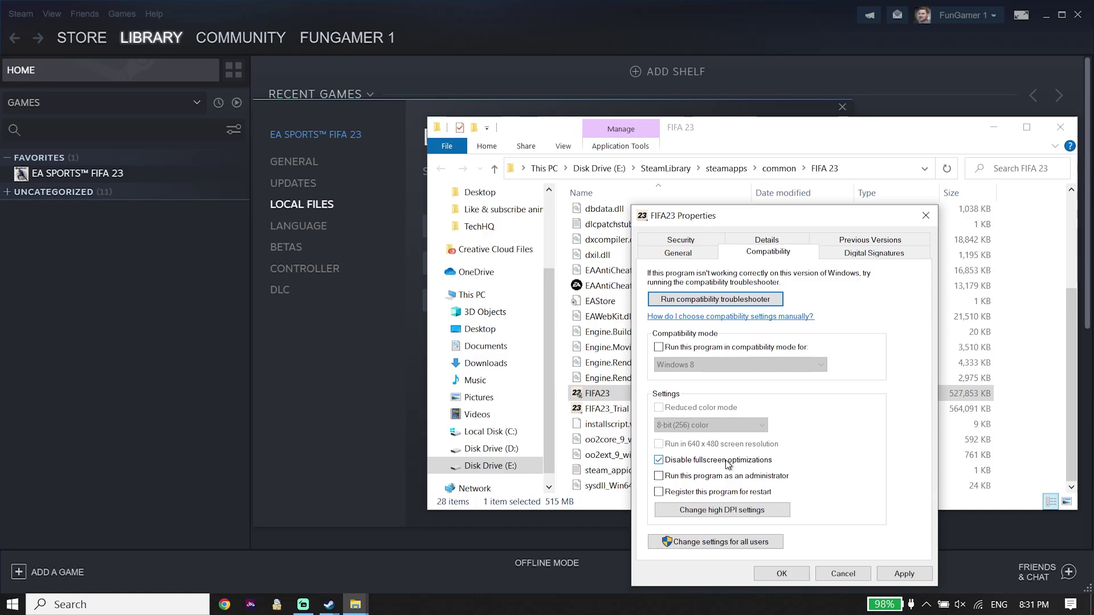
{"action": "left_click", "coordinate": [660, 477]}
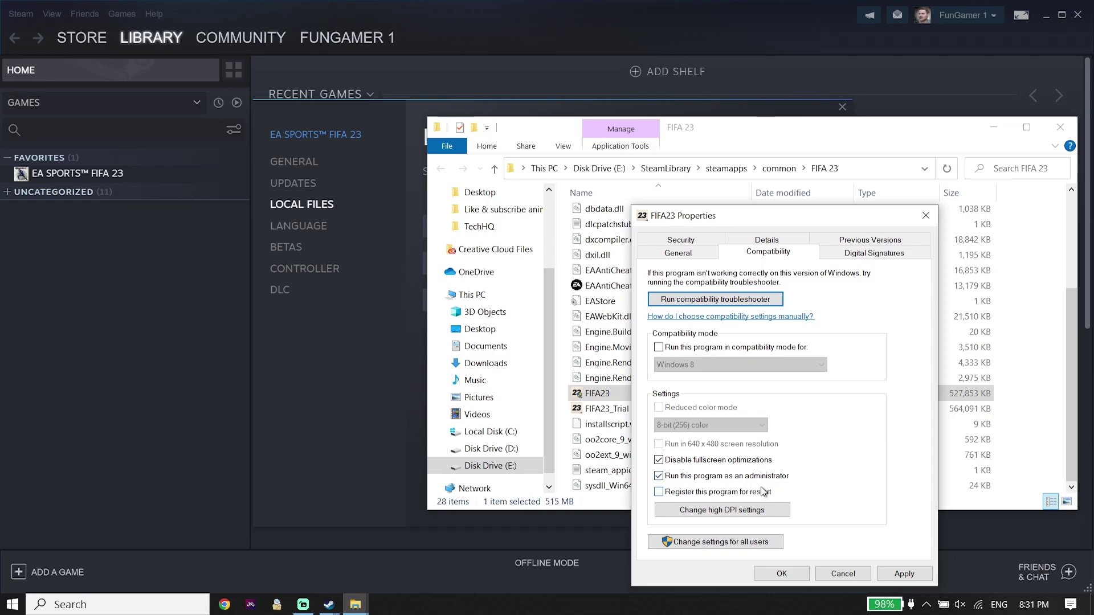
{"action": "left_click", "coordinate": [904, 574]}
{"action": "left_click", "coordinate": [787, 573]}
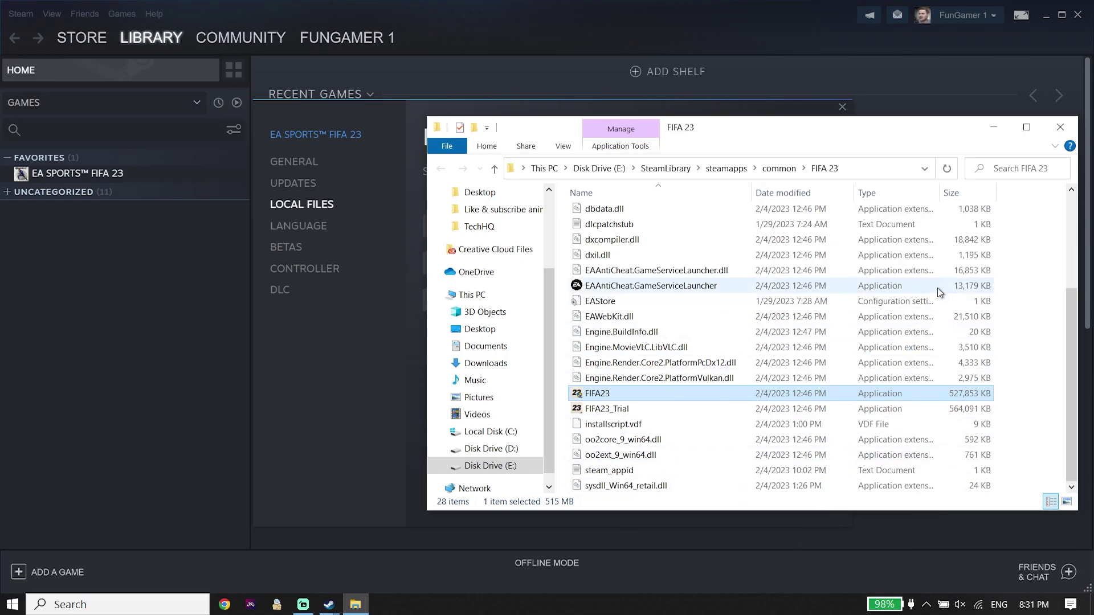
{"action": "left_click", "coordinate": [1059, 128]}
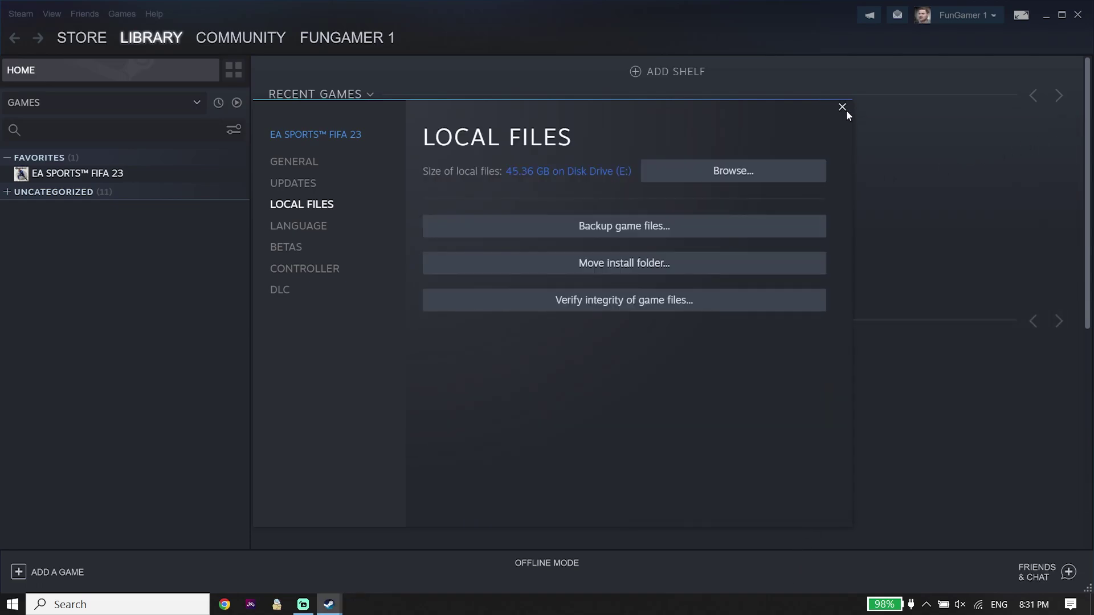
{"action": "left_click", "coordinate": [842, 107]}
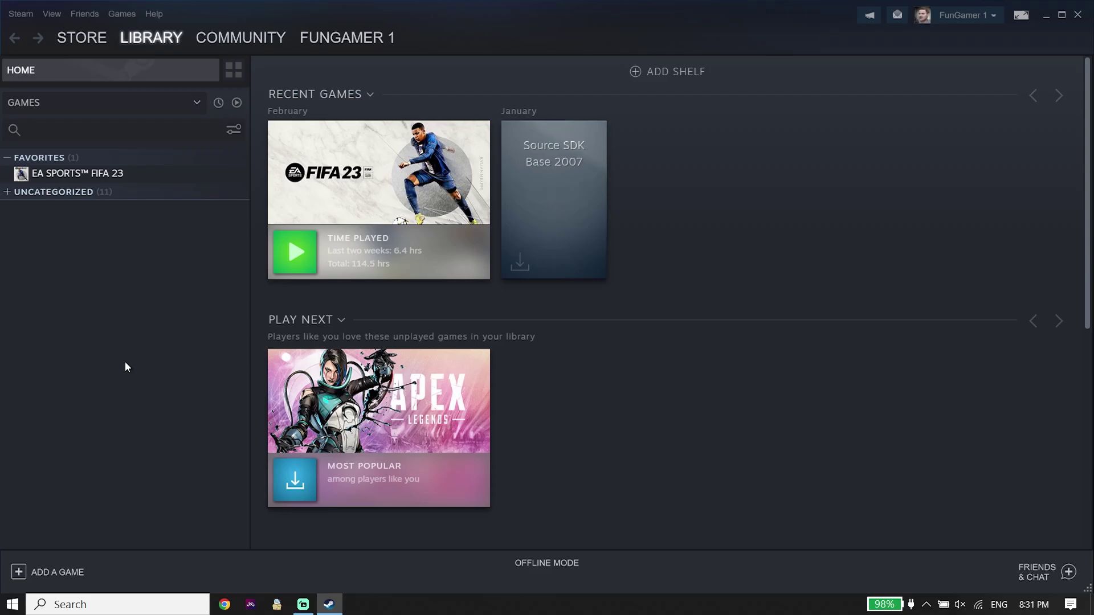
Step: Open the management options for EA SPORTS FIFA 23 in the library
{"action": "right_click", "coordinate": [126, 170]}
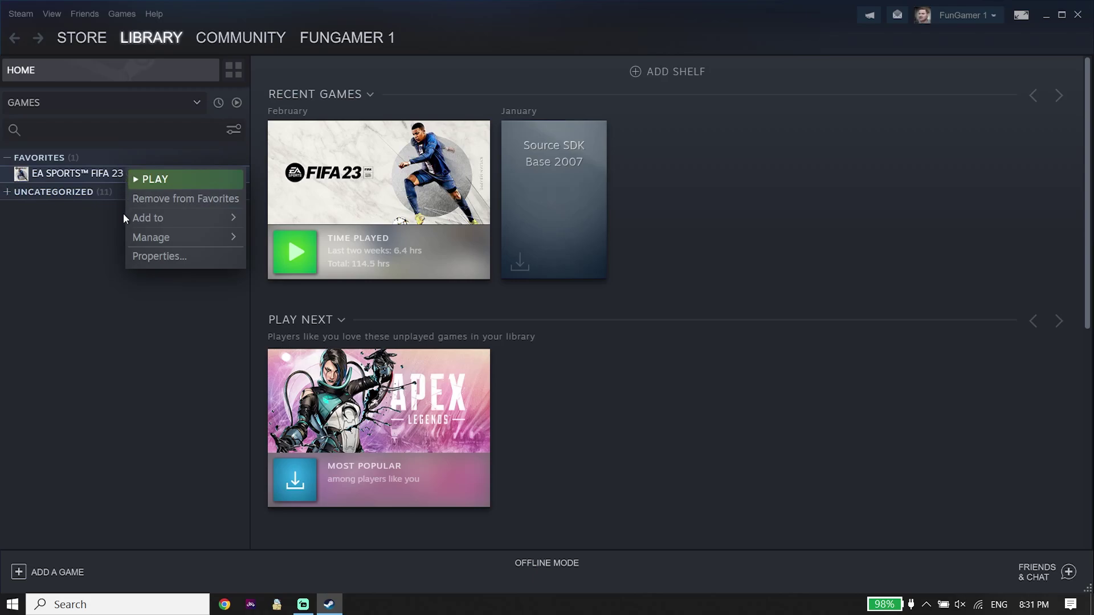
{"action": "mouse_move", "coordinate": [135, 236]}
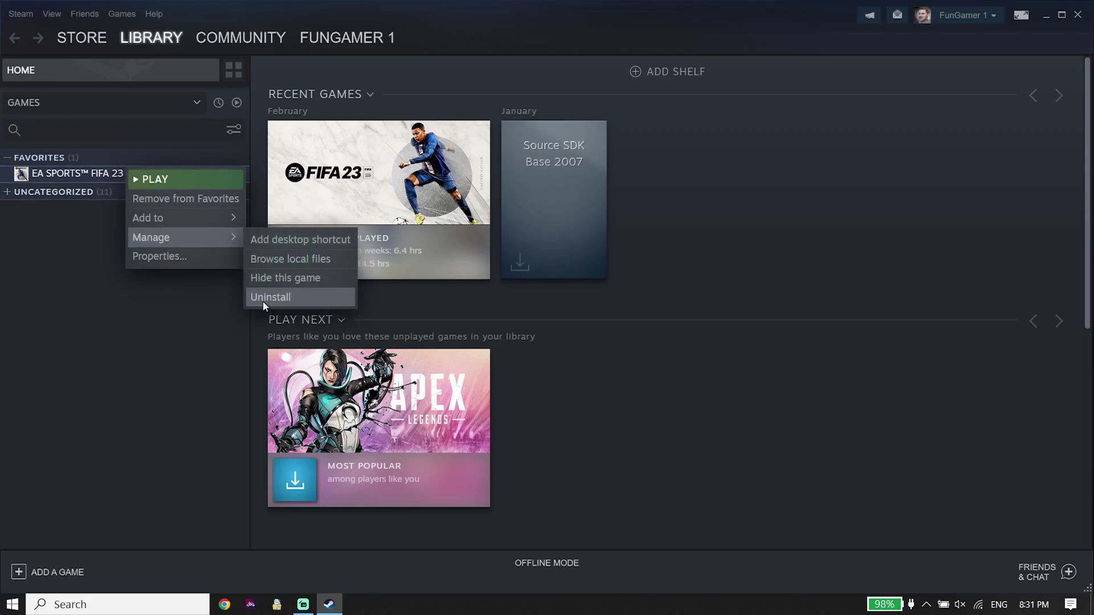